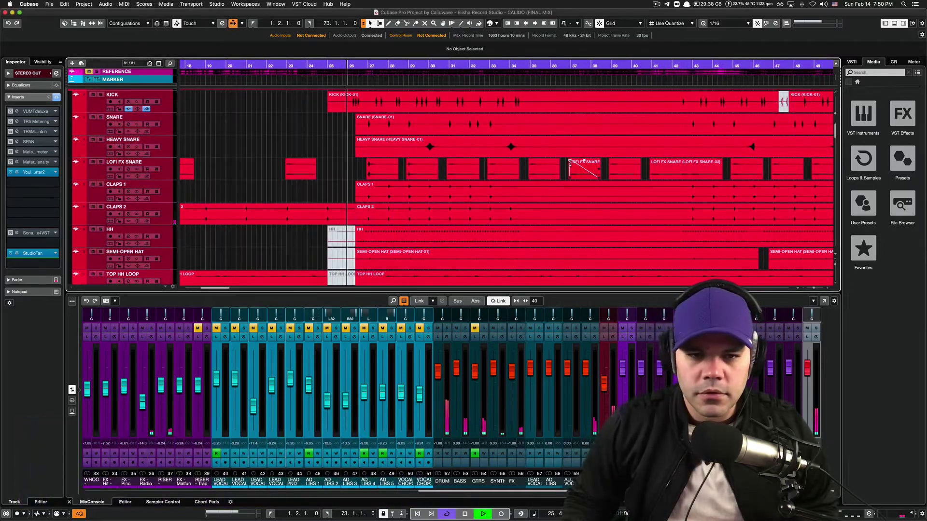
Examine the full arrangement during playback, from the drum tracks through the bass, guitar, synth and FX groups.
scroll(569, 164, right, 2)
scroll(568, 166, up, 1)
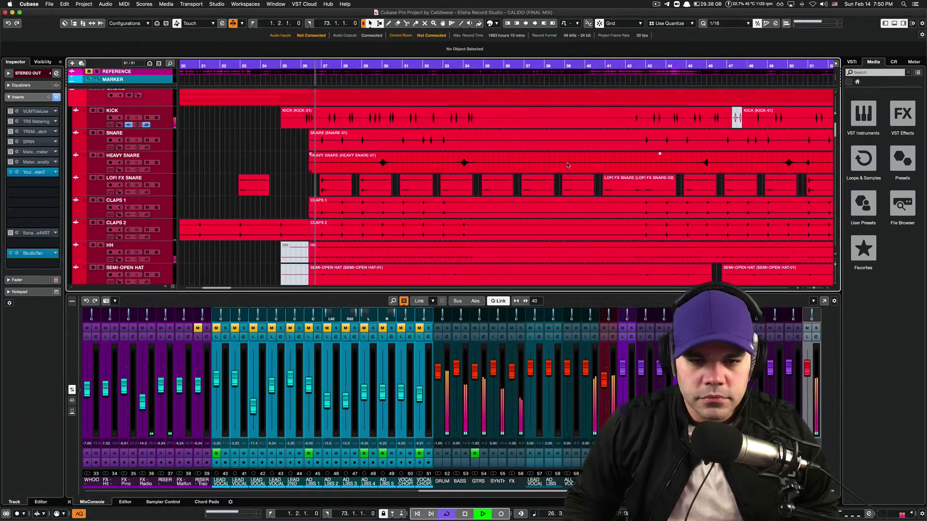
scroll(568, 165, up, 1)
scroll(568, 165, right, 1)
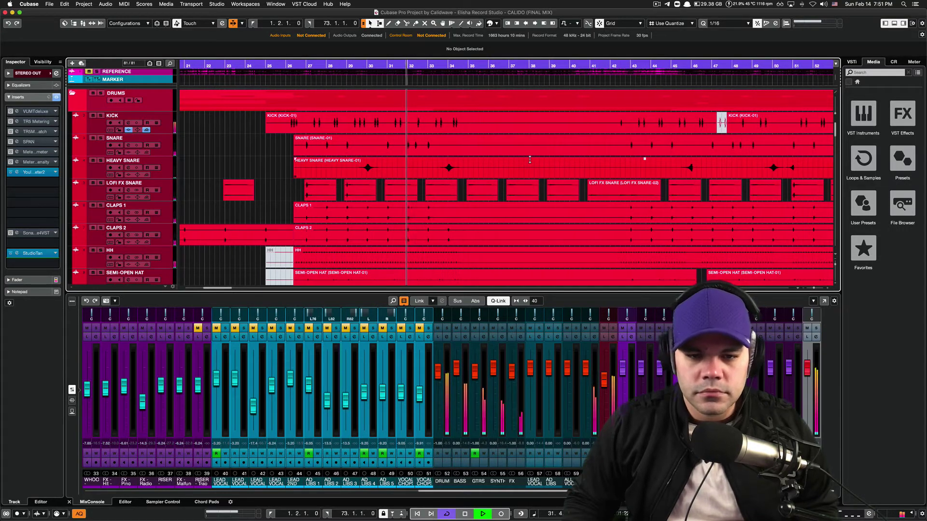
scroll(529, 159, down, 10)
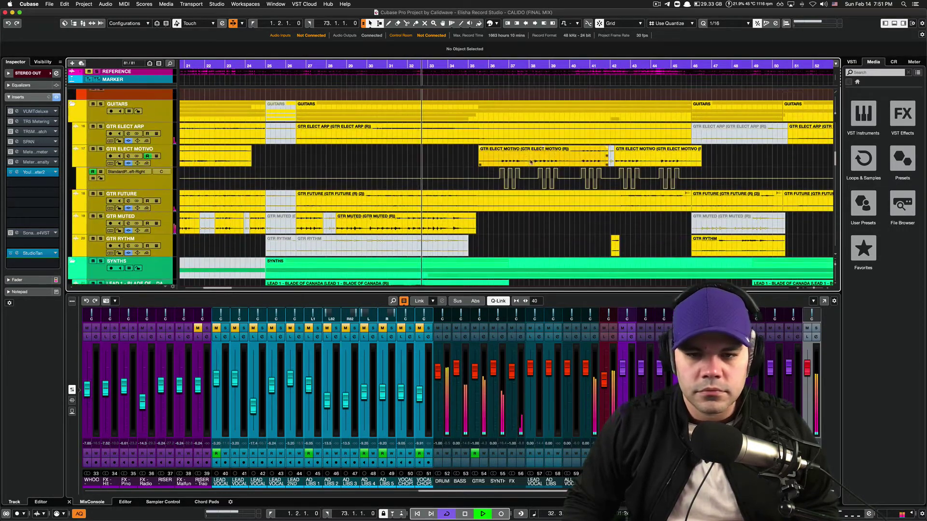
scroll(530, 162, up, 2)
click(835, 262)
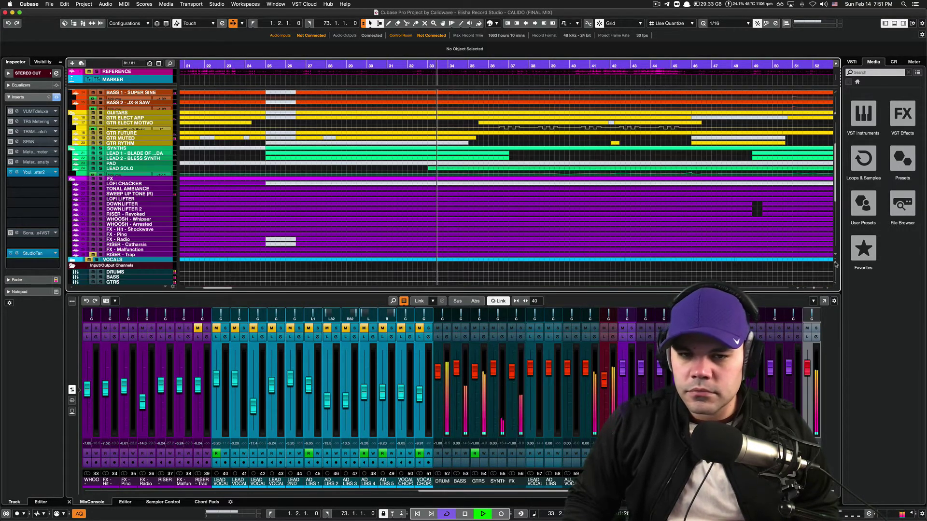
click(811, 288)
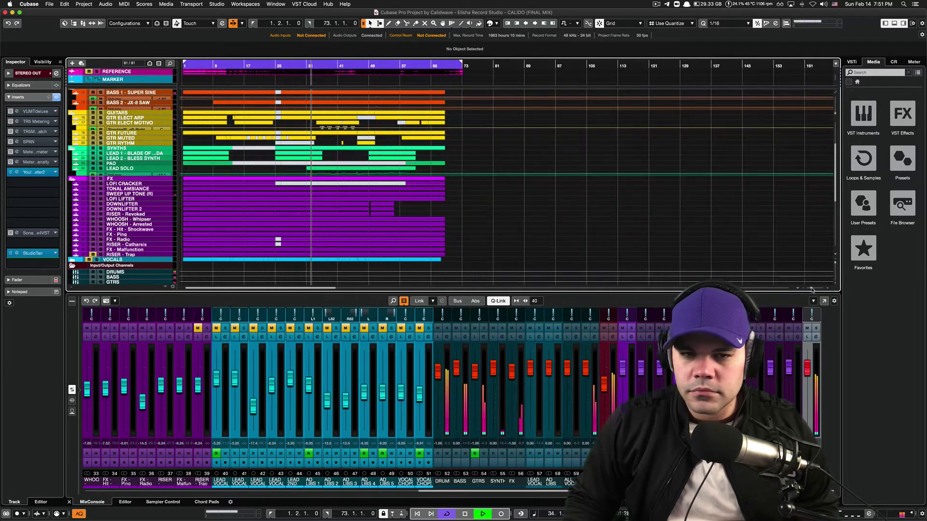
scroll(570, 178, up, 5)
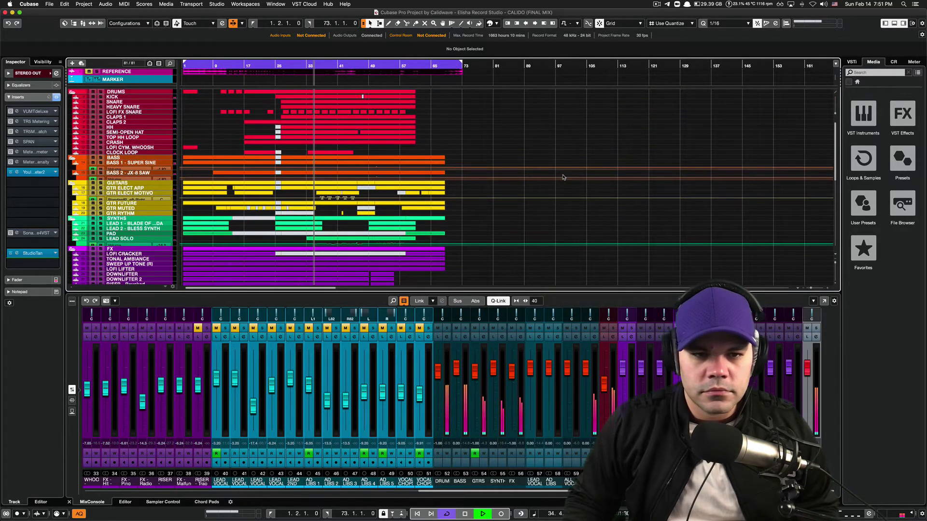
click(835, 265)
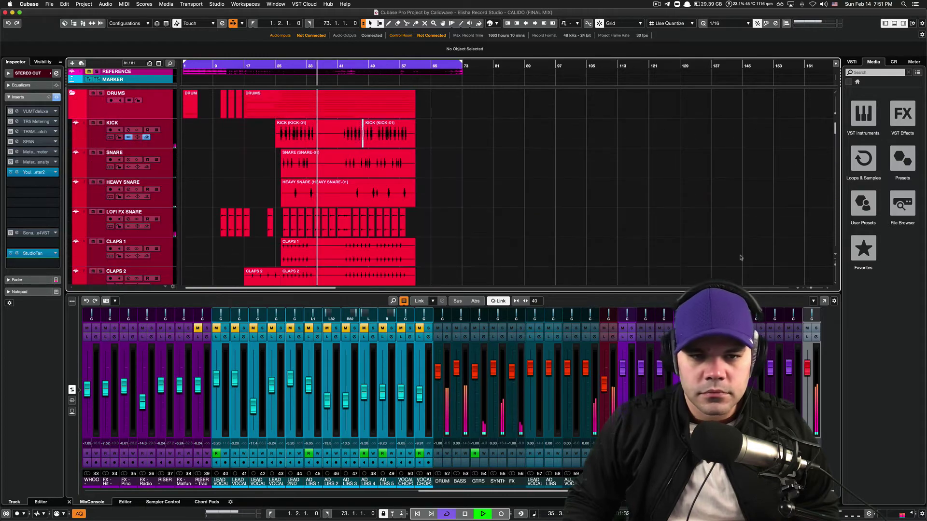
mouse_move(810, 289)
mouse_down()
mouse_move(820, 289)
mouse_move(812, 289)
mouse_up()
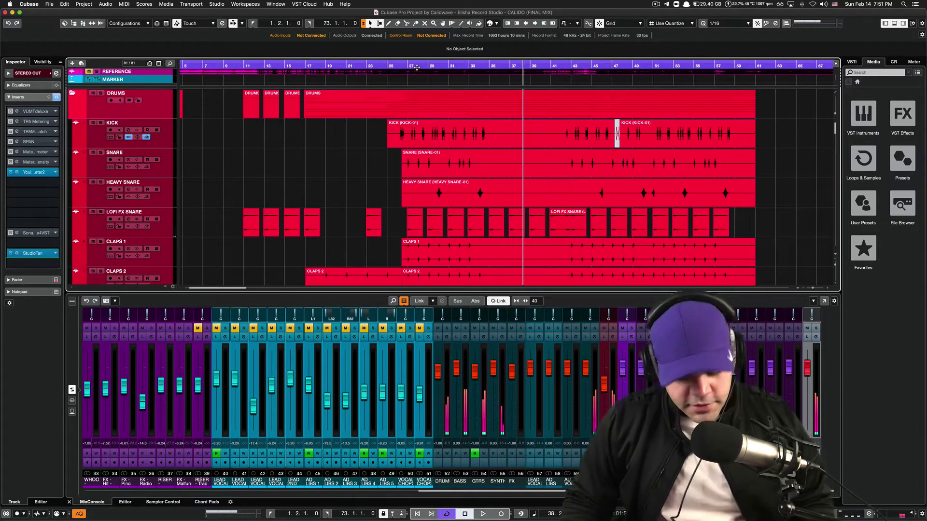
Solo the HEAVY SNARE track and play its hit at bar 30, starting from about bar 29.
click(429, 65)
drag(432, 89, 435, 144)
click(163, 202)
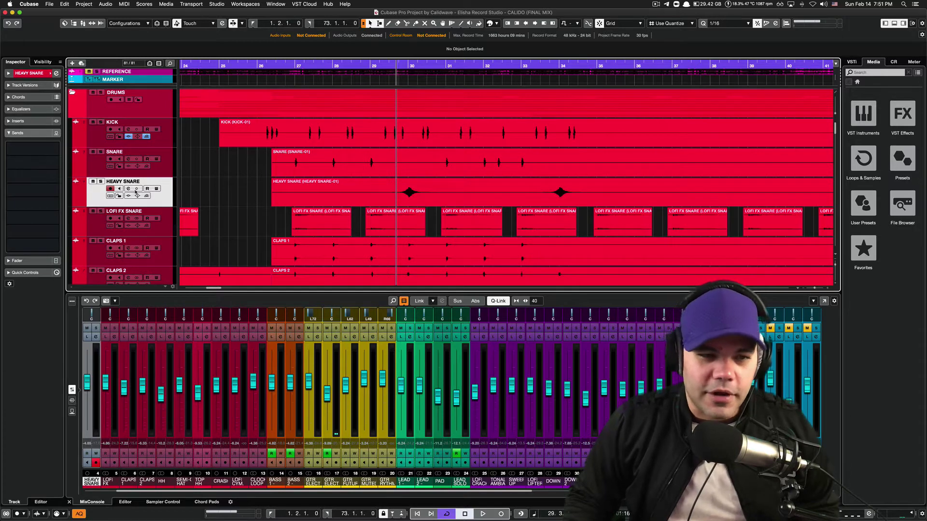
click(101, 182)
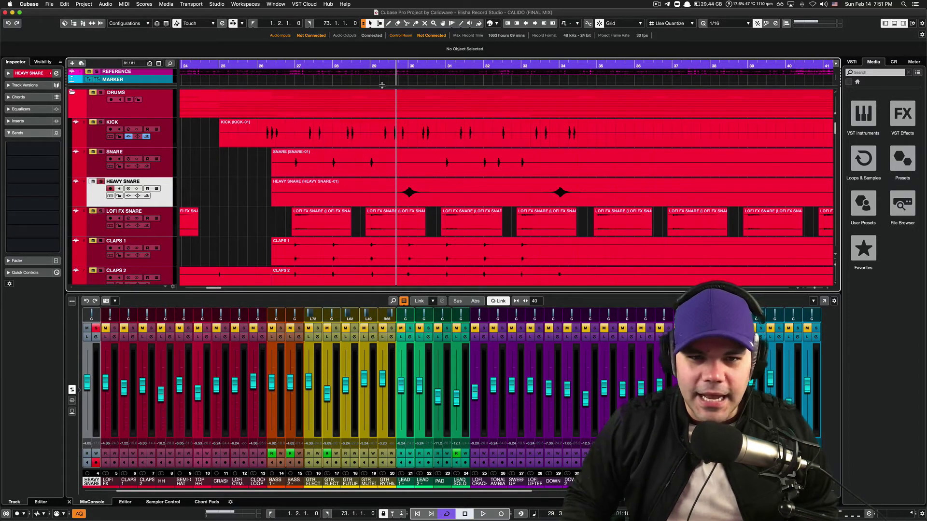
click(375, 67)
key(space)
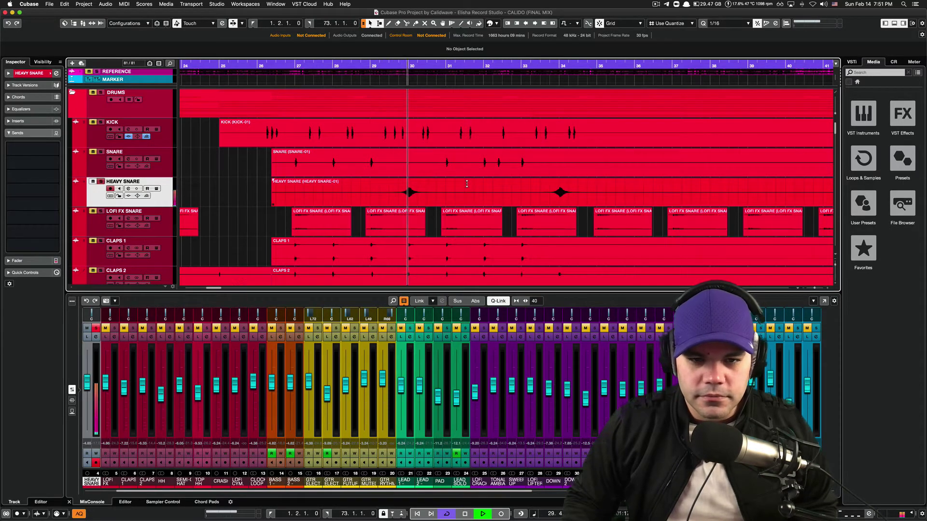
key(space)
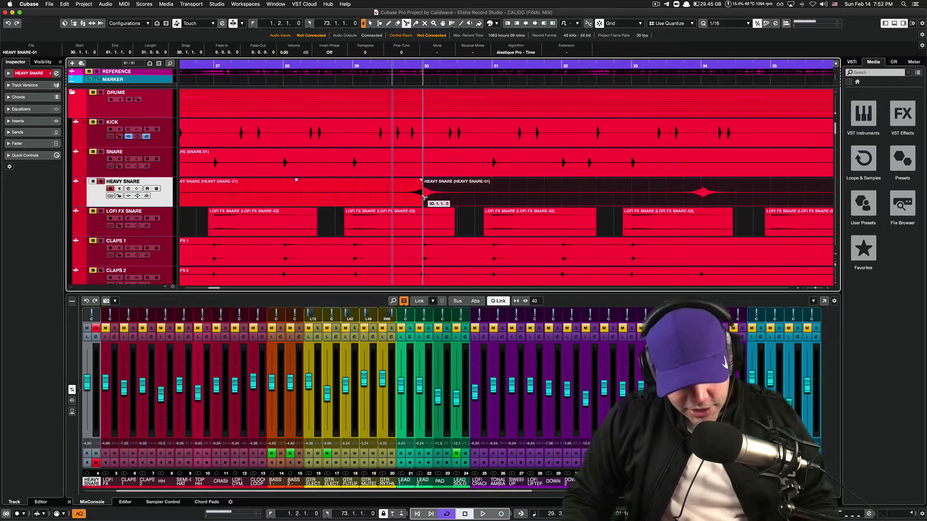
Split the HEAVY SNARE event at bar 30 and mute the part before the split.
key(1)
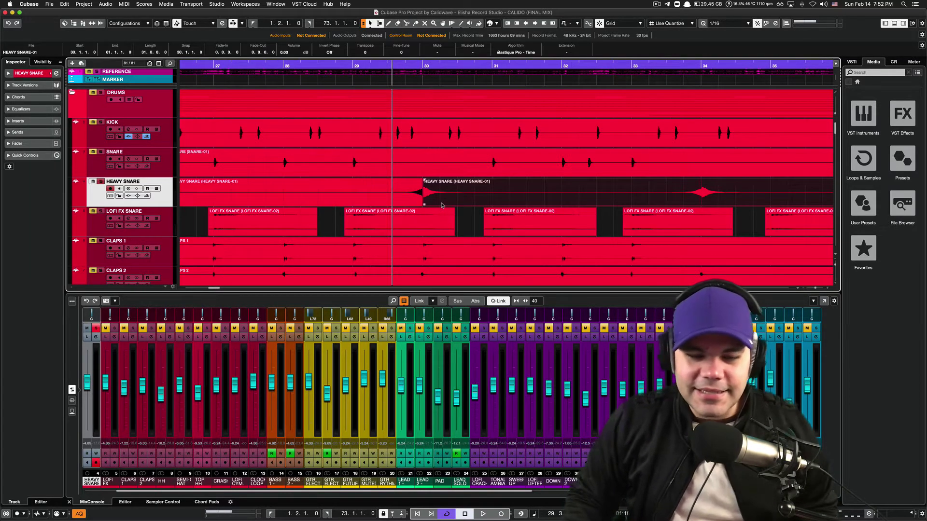
click(413, 203)
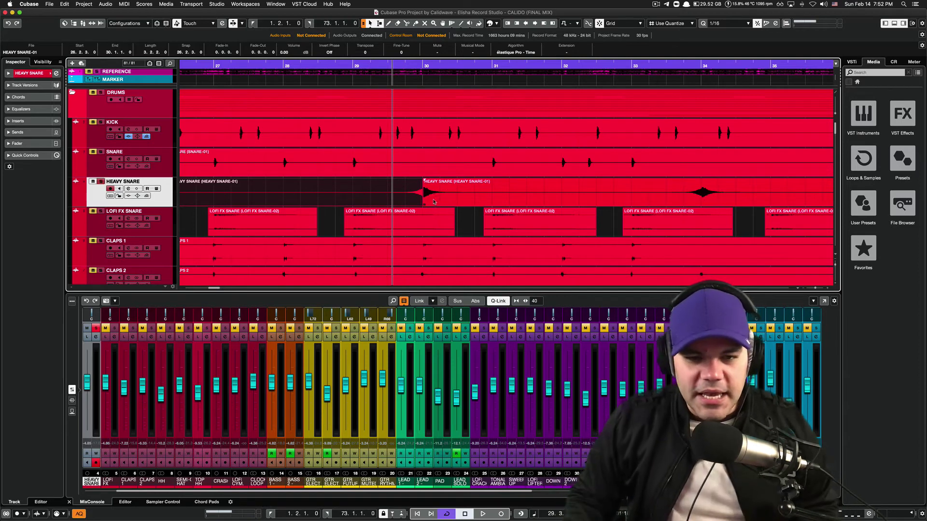
click(444, 197)
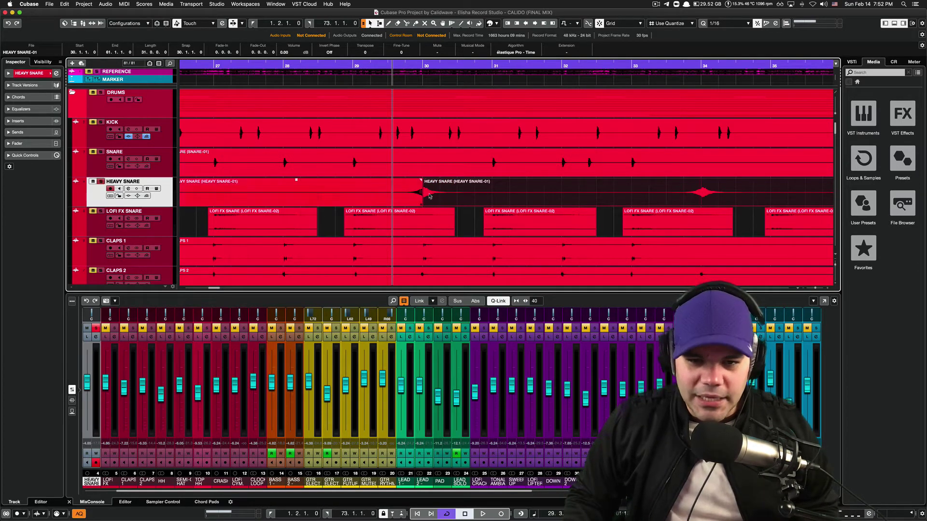
right_click(401, 200)
mouse_move(440, 203)
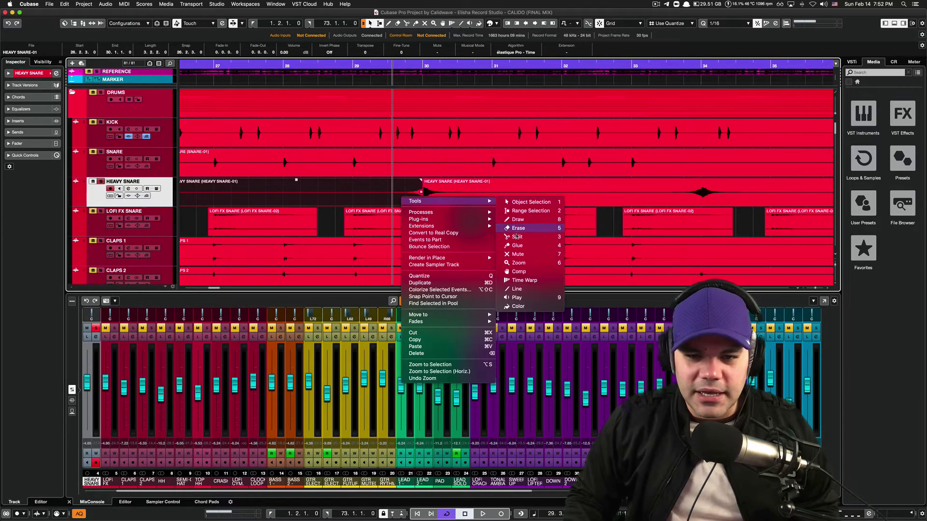
click(517, 253)
click(384, 193)
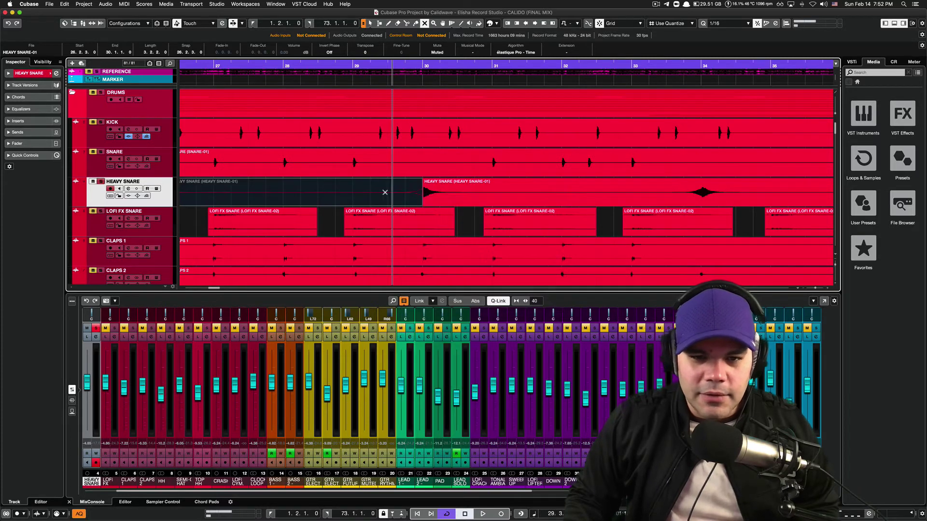
Play the soloed HEAVY SNARE from bar 30 to hear the hit without its build-up.
click(423, 66)
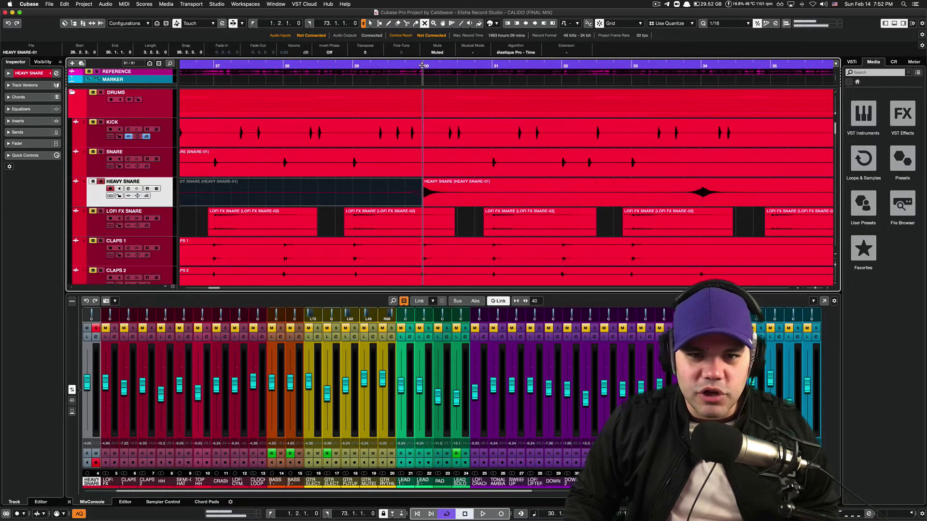
key(space)
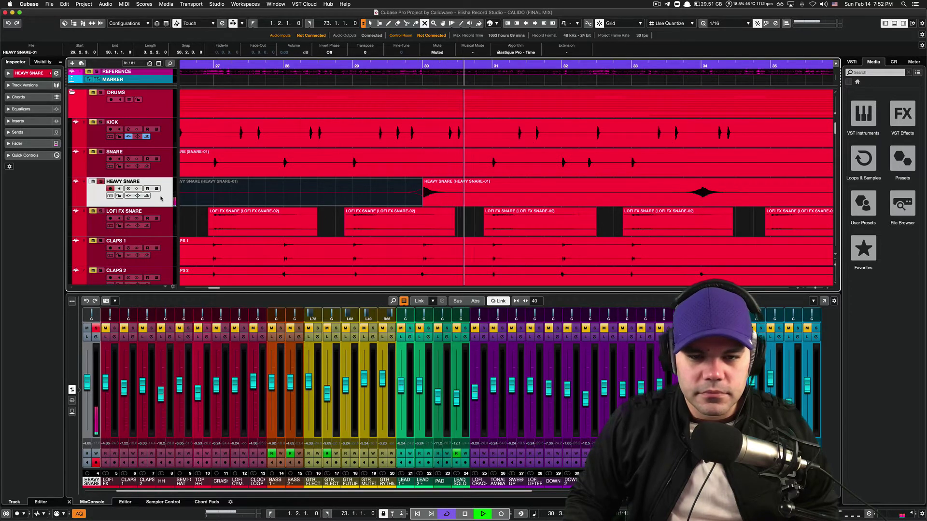
key(space)
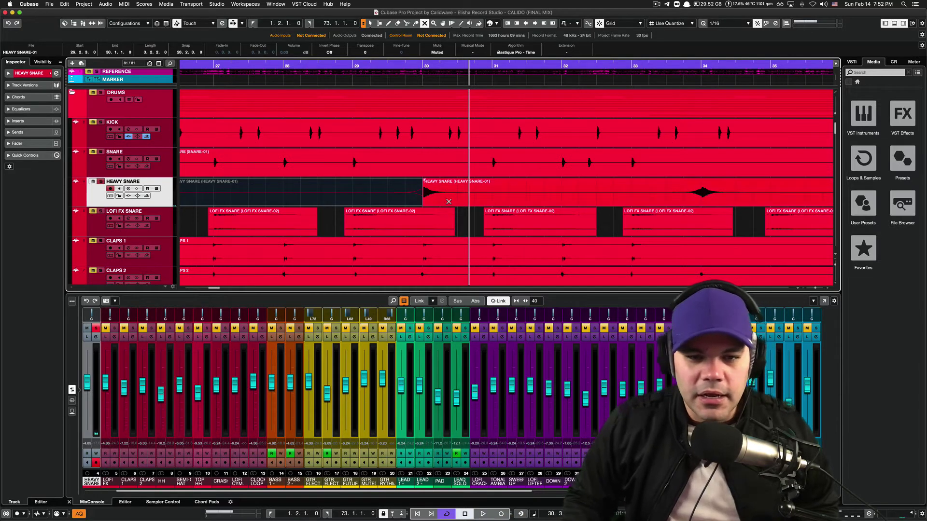
Unmute the HEAVY SNARE part before bar 30 and play across the split from shortly after bar 29.
click(392, 198)
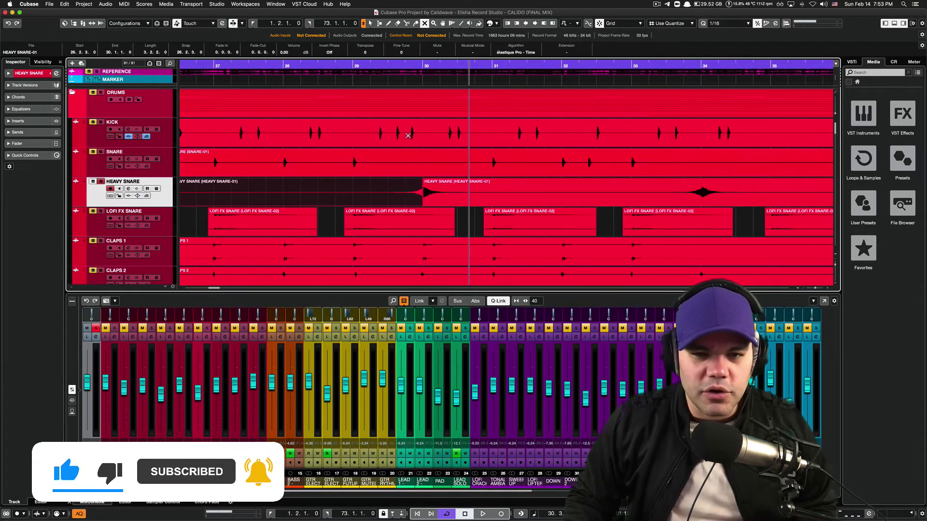
click(375, 66)
key(space)
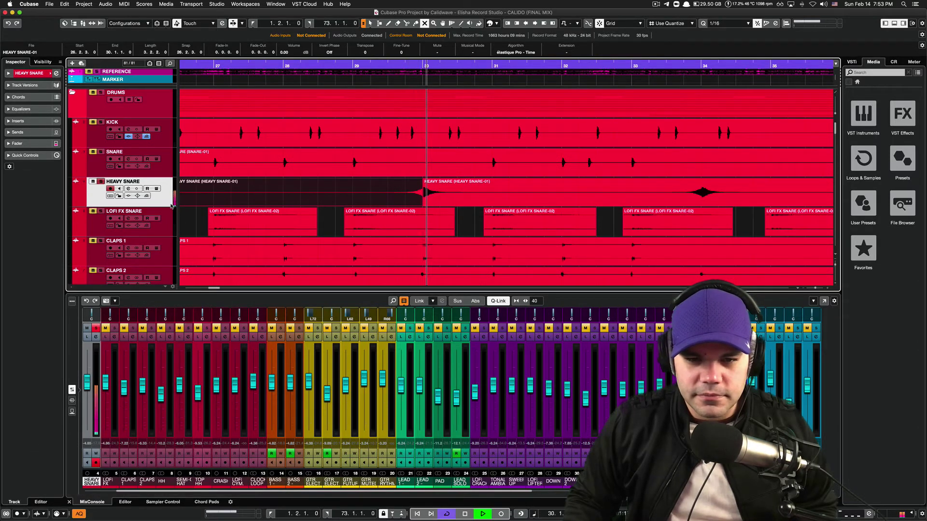
key(space)
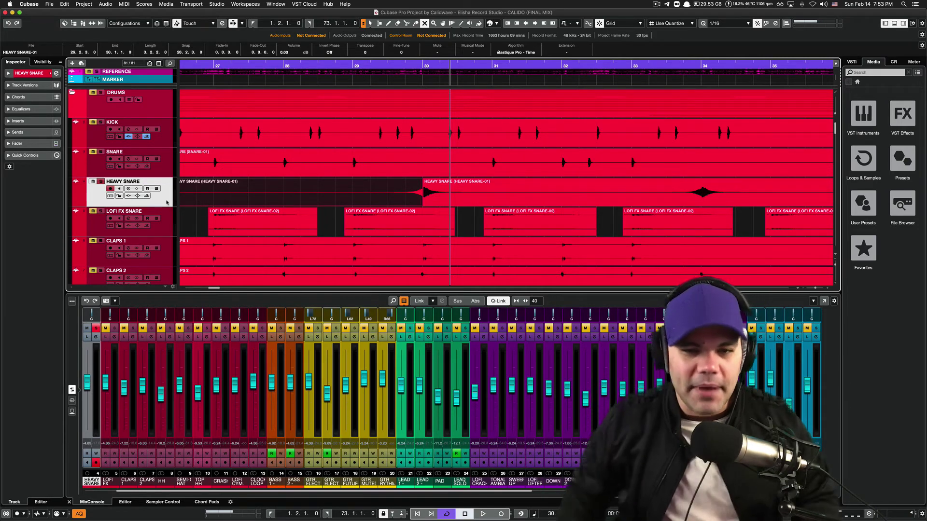
Unsolo the HEAVY SNARE track and play the whole mix from about the middle of bar 27 past the snare hits.
click(99, 182)
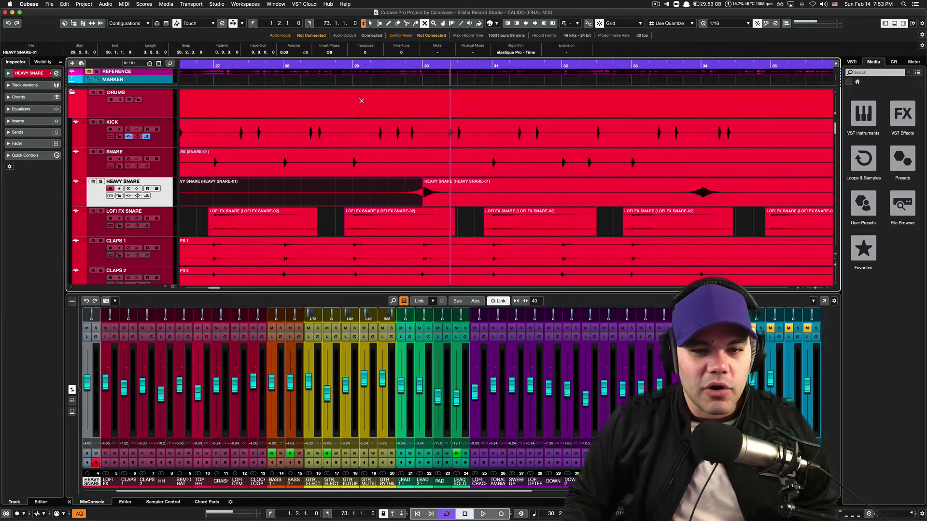
click(261, 69)
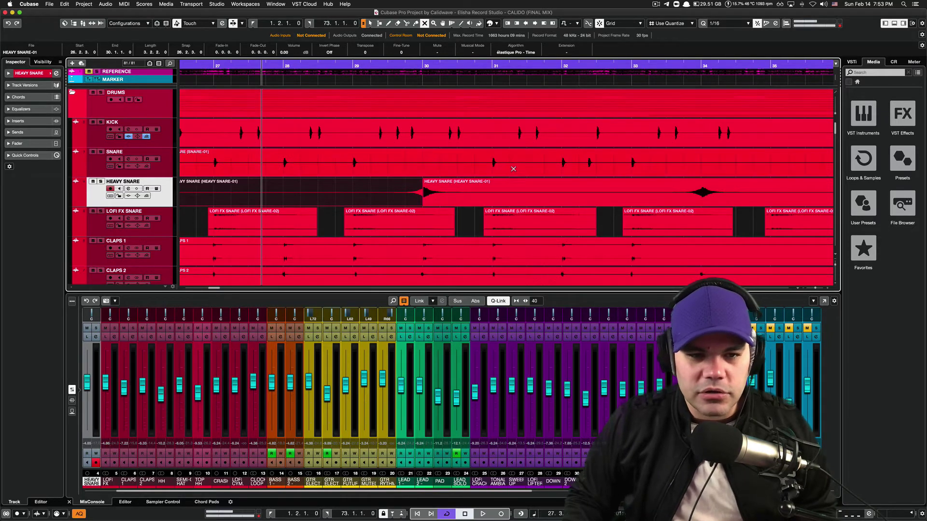
key(space)
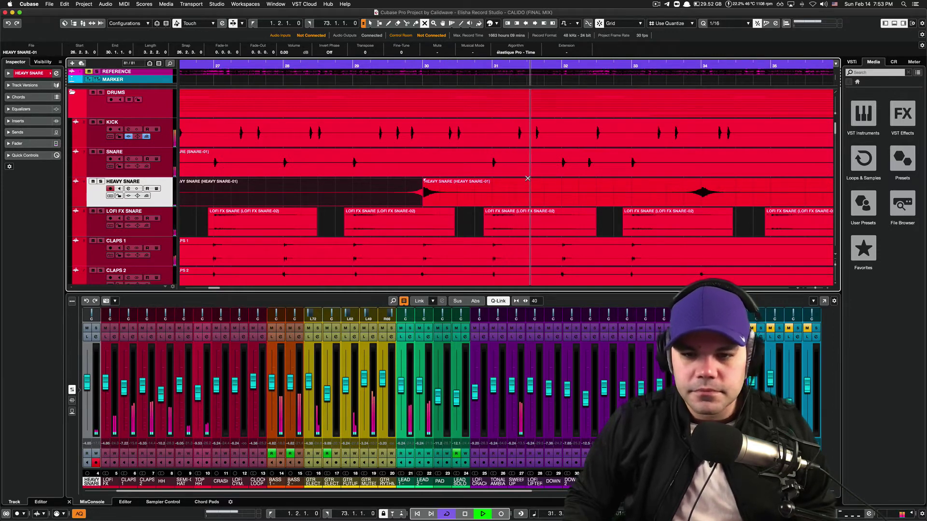
scroll(637, 181, right, 1)
scroll(637, 181, right, 5)
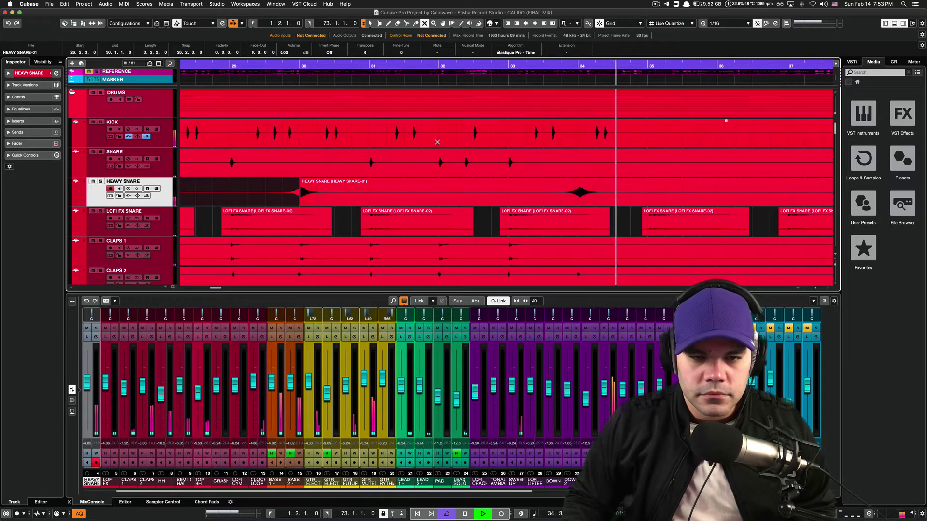
key(space)
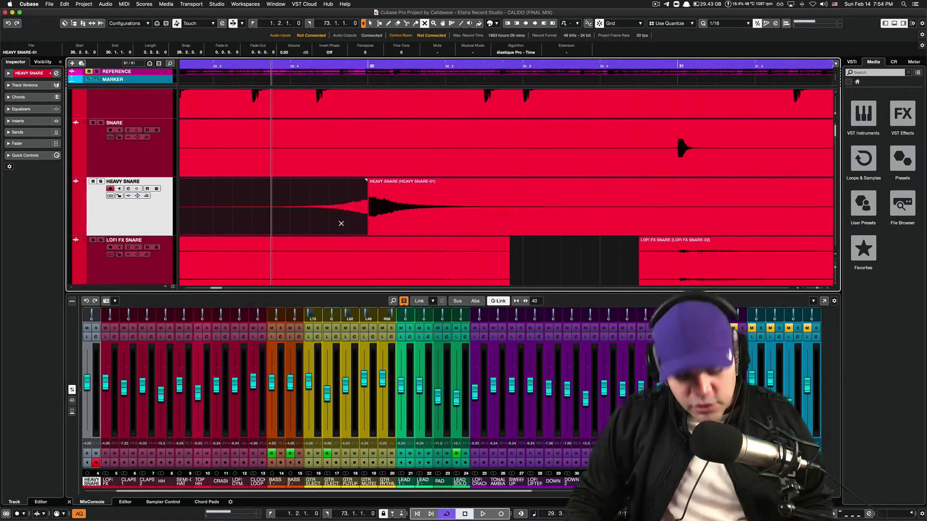
Undo the mute changes and the split on the HEAVY SNARE event.
key(super+z)
key(super+z)
key(super+z)
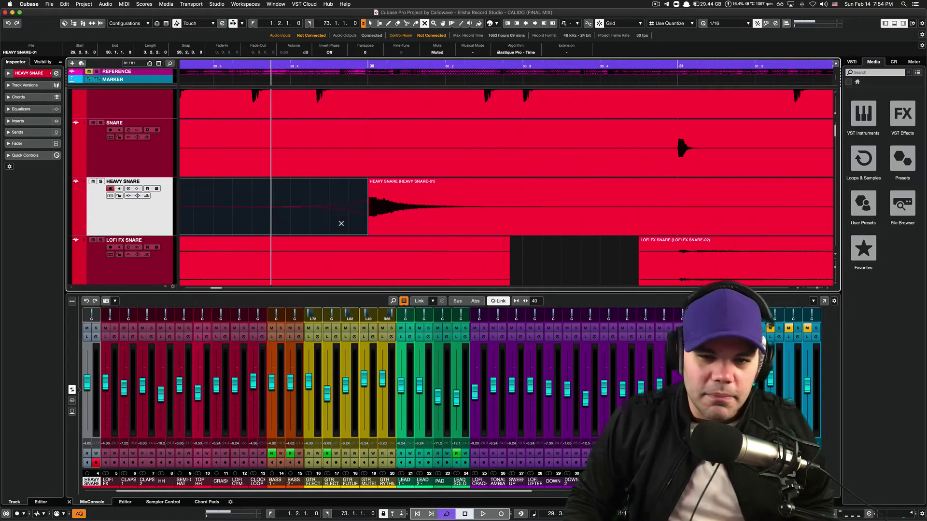
Examine the restored HEAVY SNARE event and its placement among the other drum tracks across the song.
key(g)
key(g)
key(g)
scroll(626, 203, right, 3)
scroll(626, 204, right, 3)
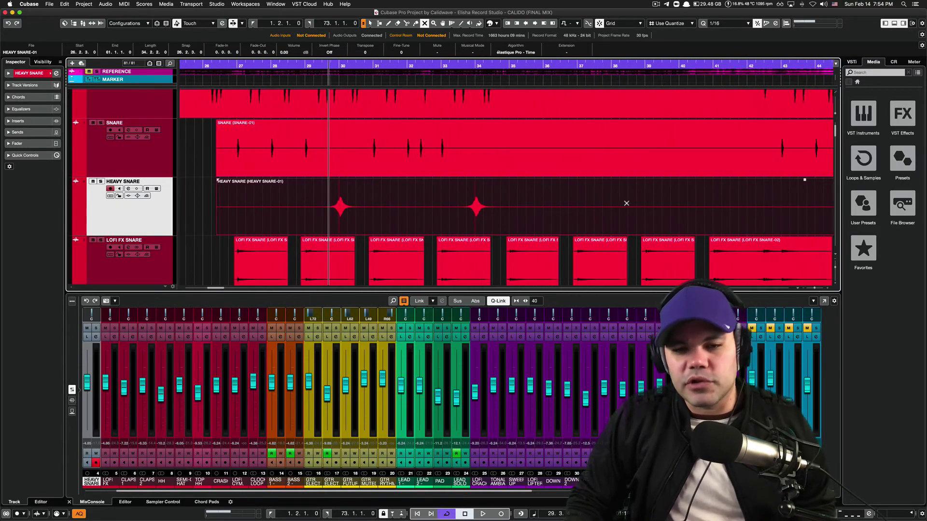
drag(836, 269, 835, 266)
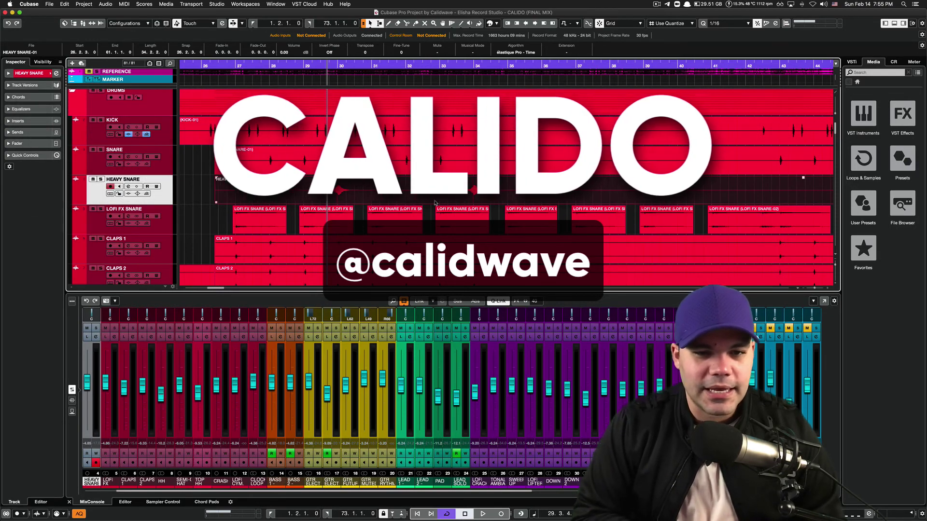
scroll(449, 202, down, 5)
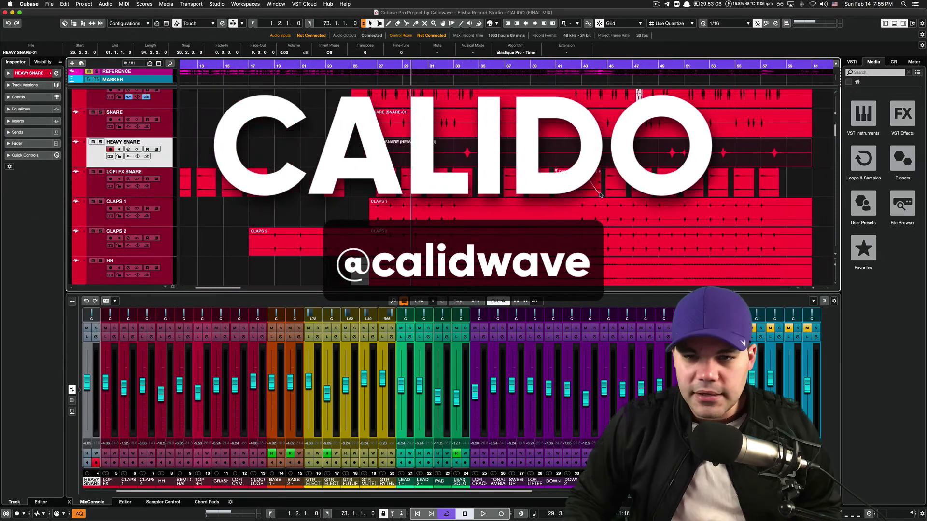
scroll(603, 197, right, 3)
scroll(715, 165, up, 2)
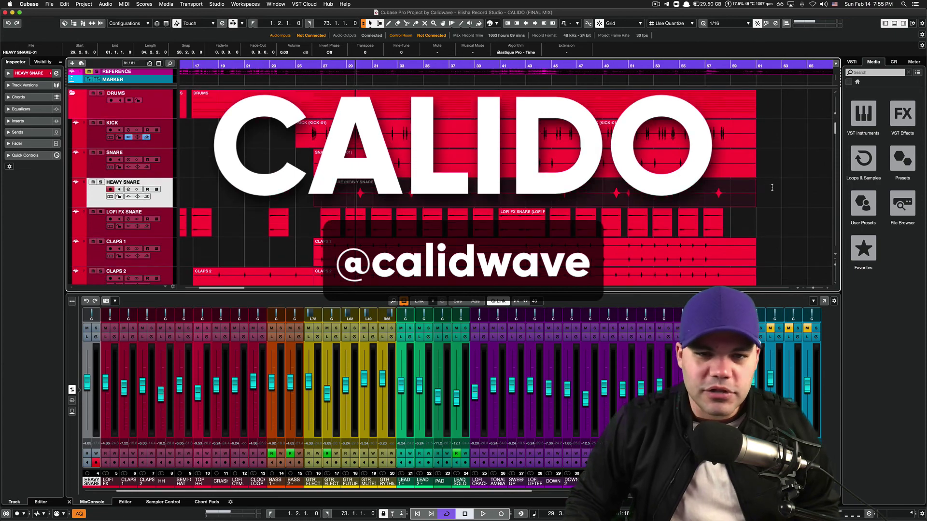
drag(836, 266, 836, 263)
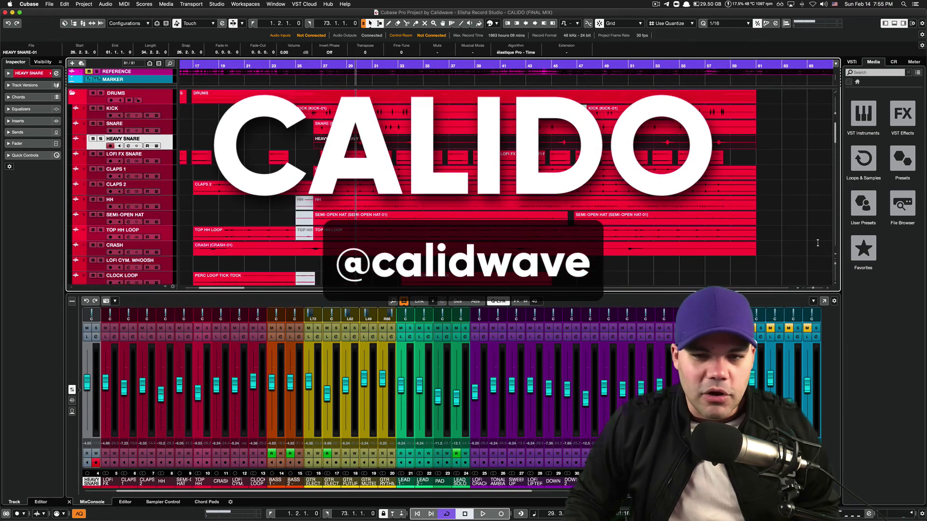
scroll(771, 209, right, 1)
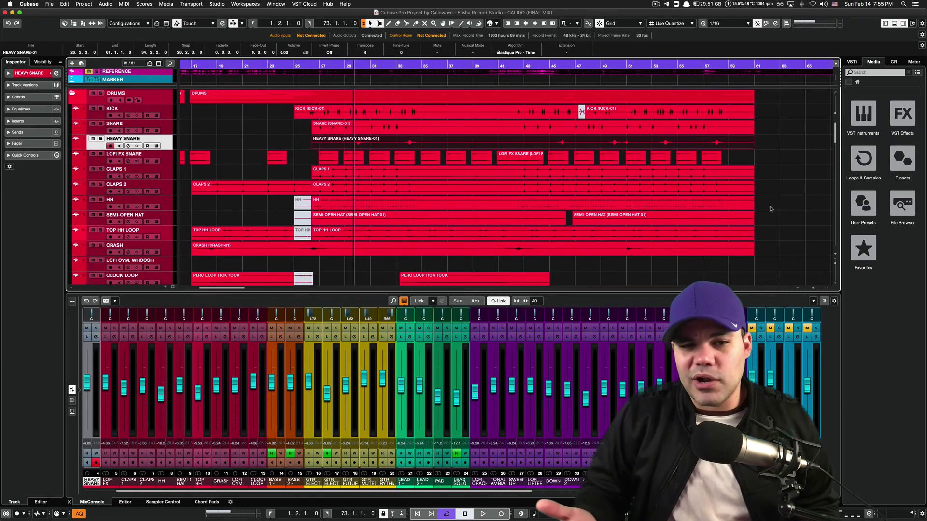